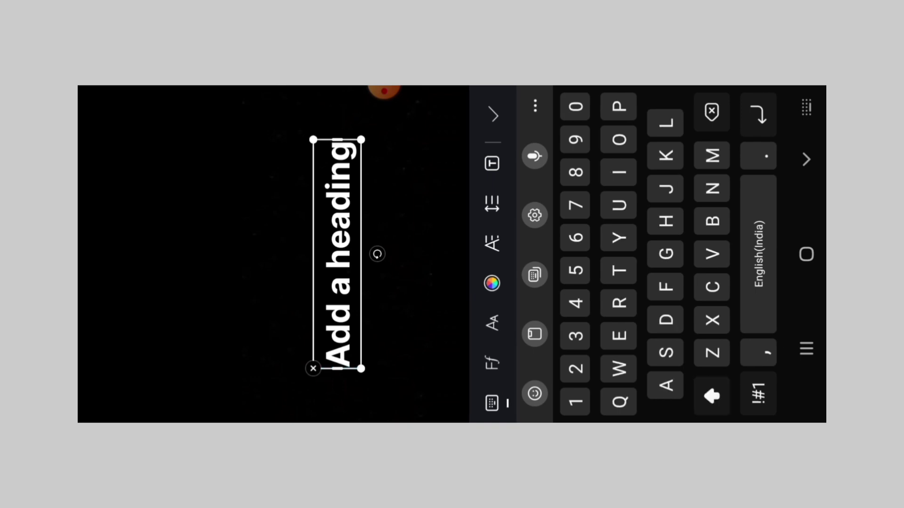
text(TECG)
Step: Correct the heading text to read 'TECH CLIX' by deleting stray letters and trailing space
key(BackSpace)
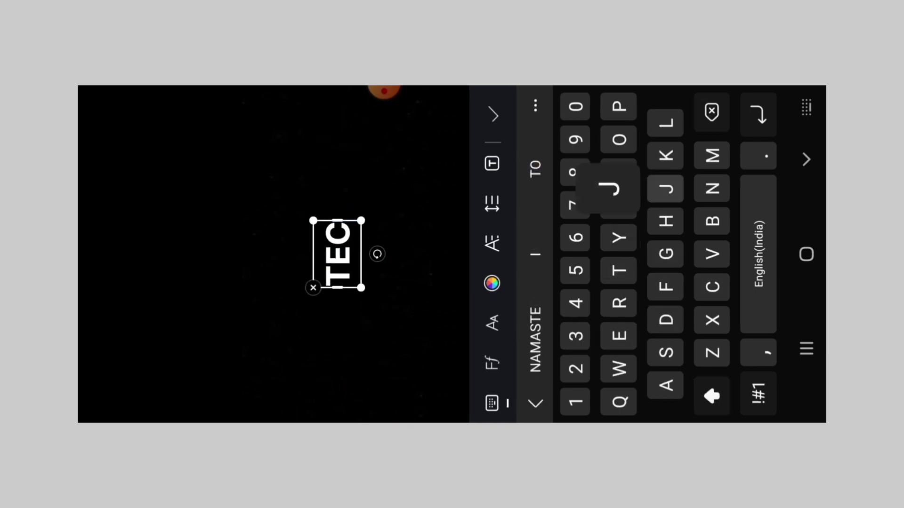
text(J)
key(BackSpace)
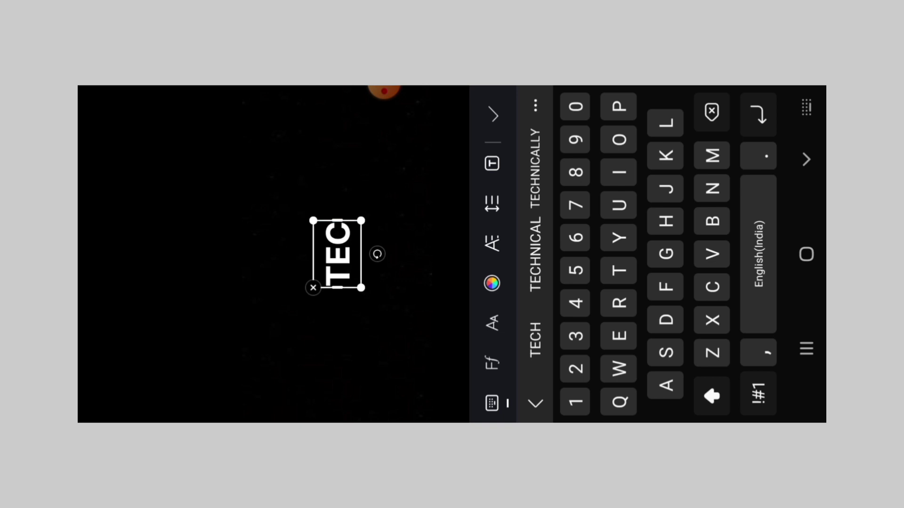
text(H CLIX)
key(BackSpace)
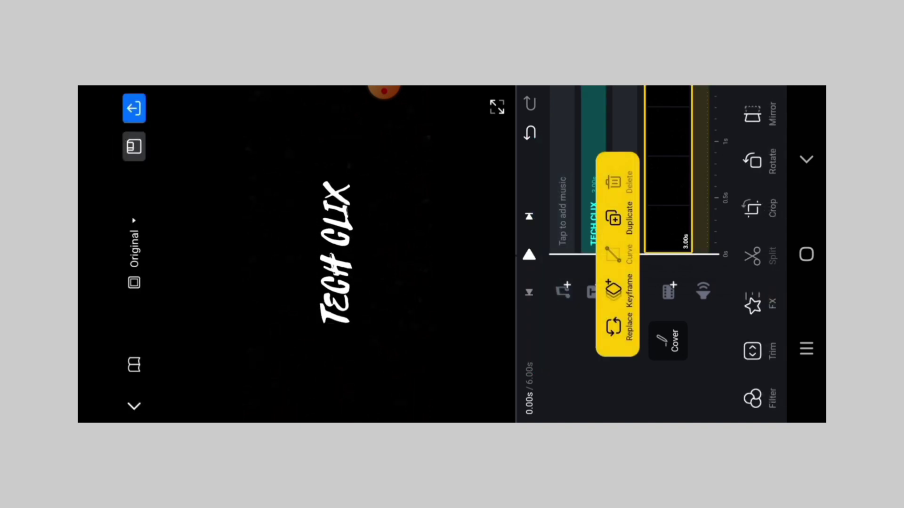
Step: Select the TECH CLIX text clip on the timeline
click(593, 205)
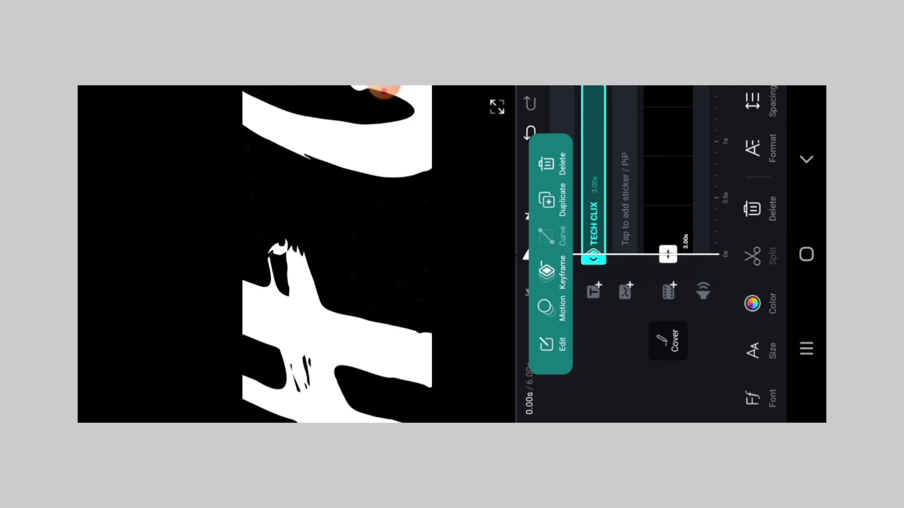
Step: Enlarge the TECH CLIX text to fill the frame and leave text editing
drag(384, 91, 383, 90)
double_click(384, 91)
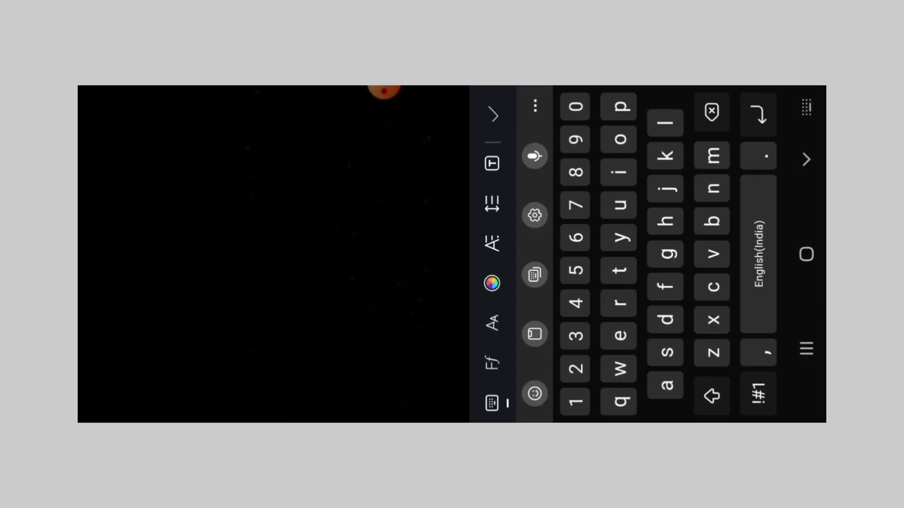
key(Escape)
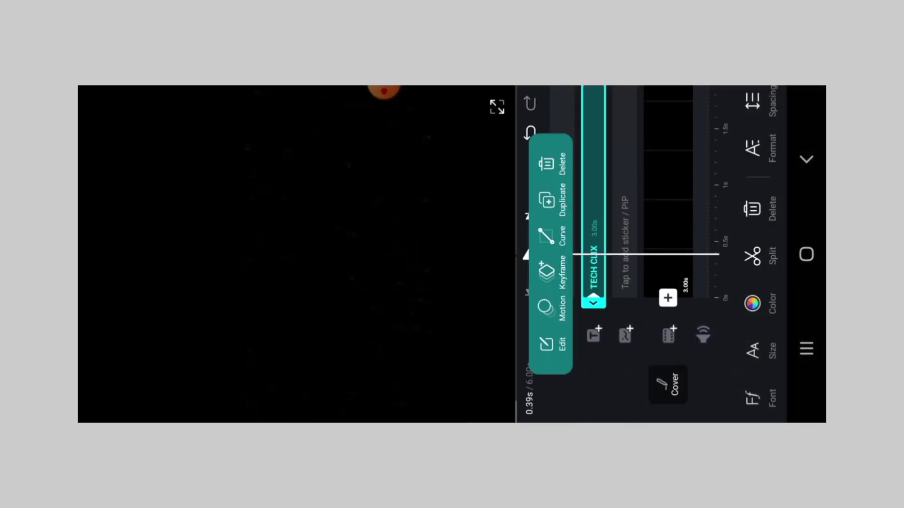
Step: Move the playhead to about two seconds for the normal-size keyframe
drag(663, 212, 664, 223)
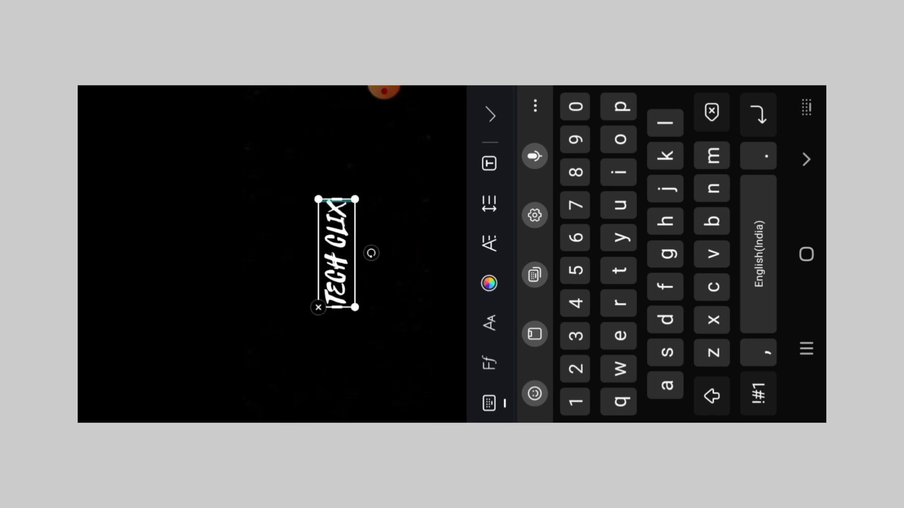
key(Escape)
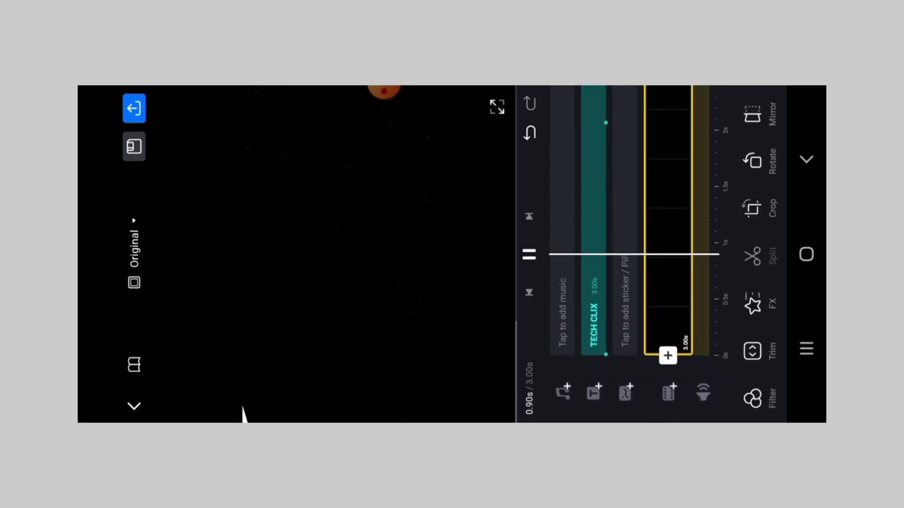
Step: Stop the zoom preview by selecting the TECH CLIX text clip
click(529, 255)
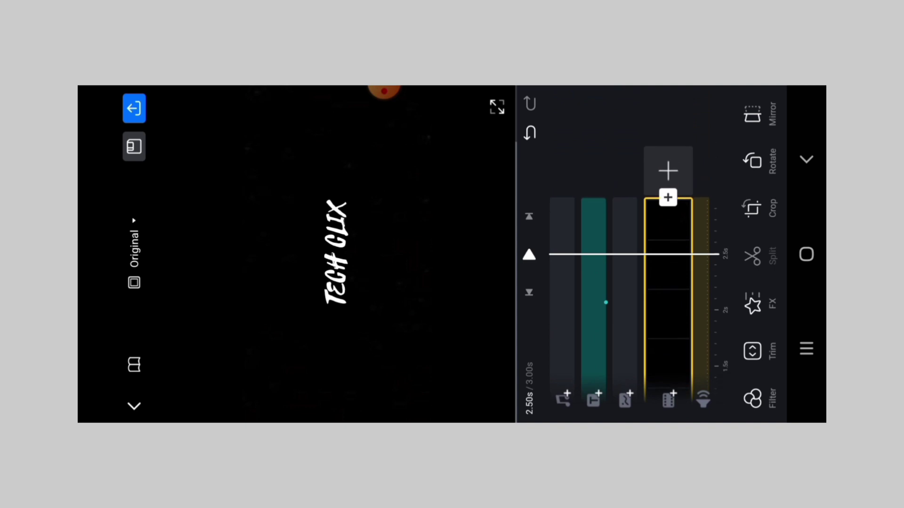